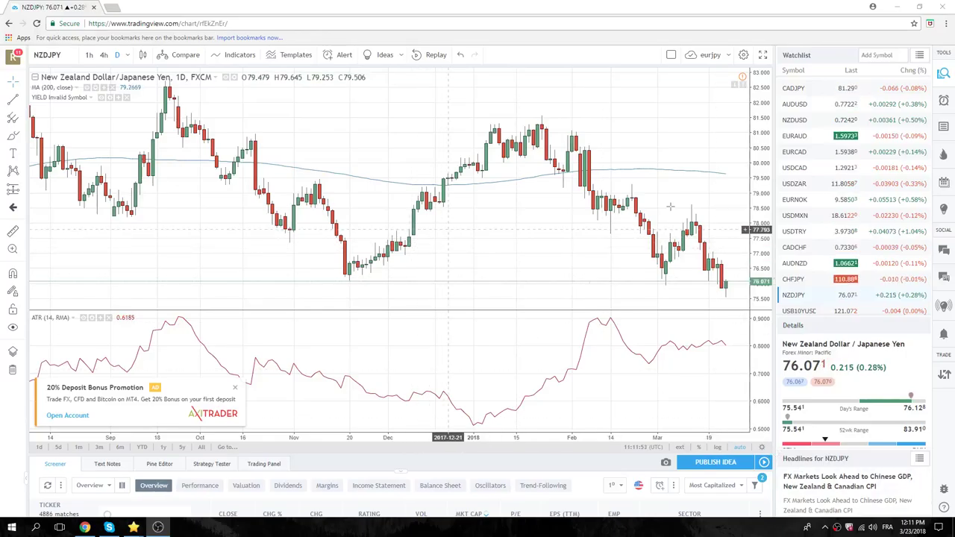
Step: Review the USDJPY daily chart, then move on to the EURJPY chart from the watchlist
{"action": "scroll", "coordinate": [807, 226], "scroll_direction": "up", "scroll_amount": 2}
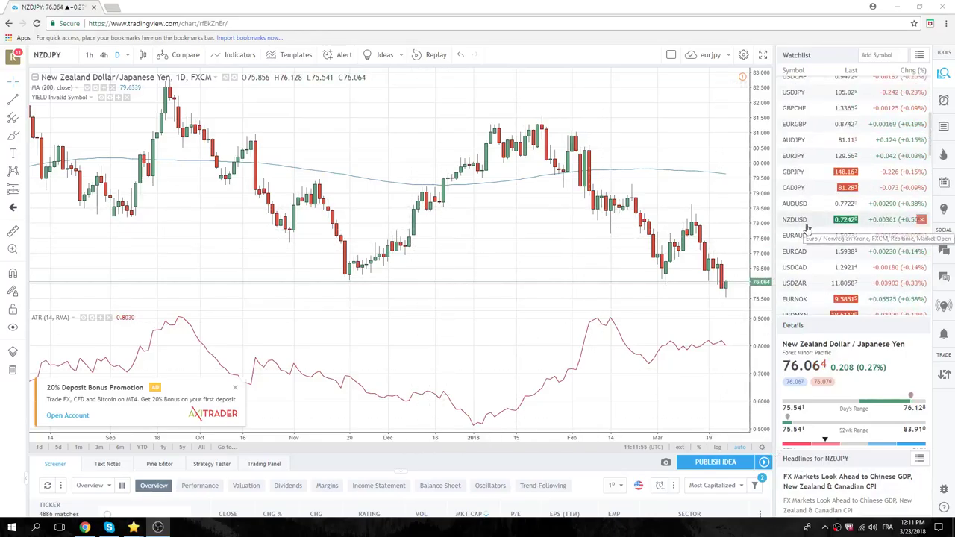
{"action": "scroll", "coordinate": [806, 227], "scroll_direction": "up", "scroll_amount": 2}
{"action": "left_click", "coordinate": [795, 156]}
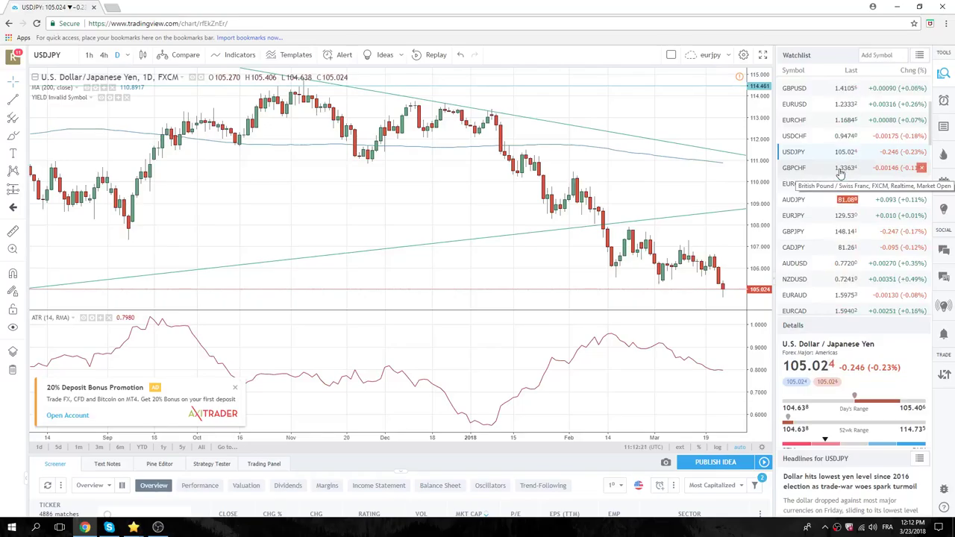
{"action": "left_click", "coordinate": [793, 215]}
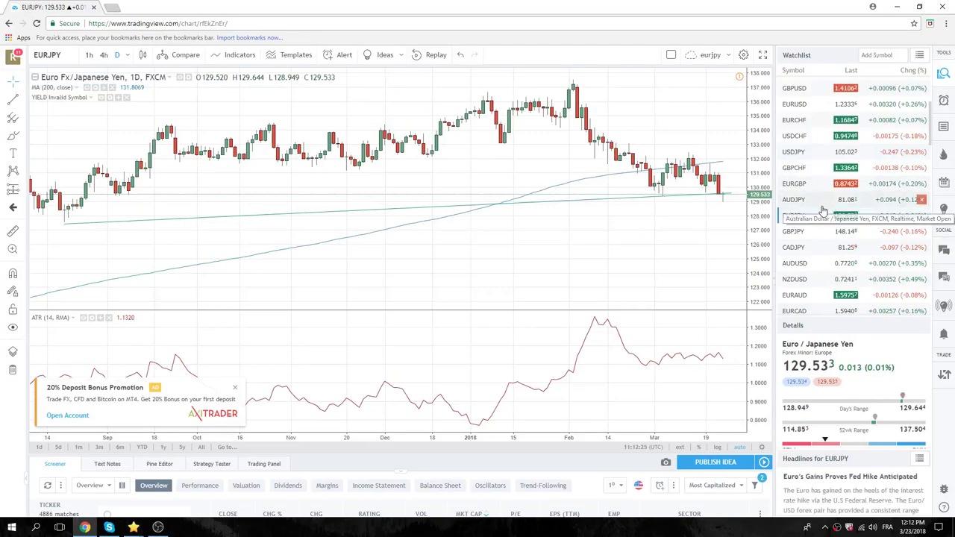
Step: Zoom into the EURJPY chart, then load EURGBP from the watchlist
{"action": "scroll", "coordinate": [728, 218], "scroll_direction": "up", "scroll_amount": 3}
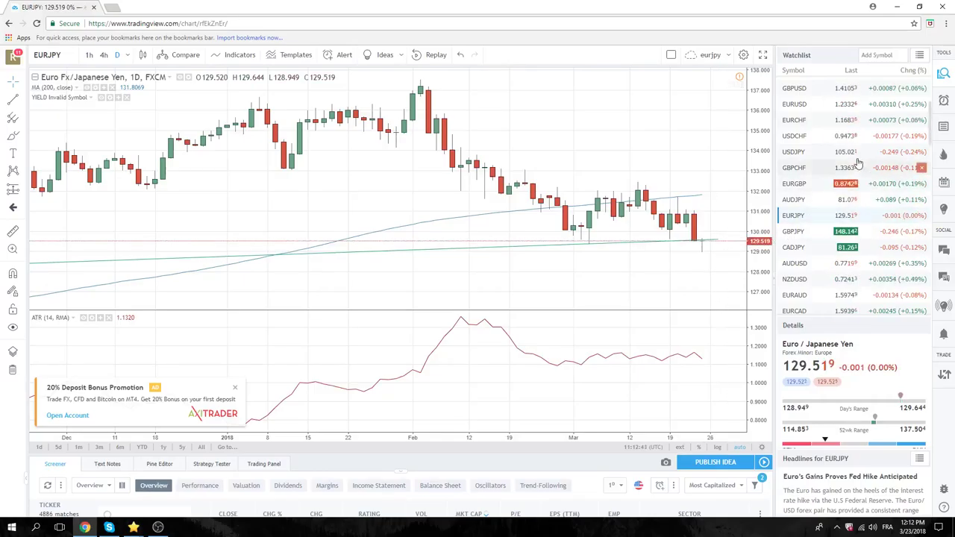
{"action": "left_click", "coordinate": [794, 184]}
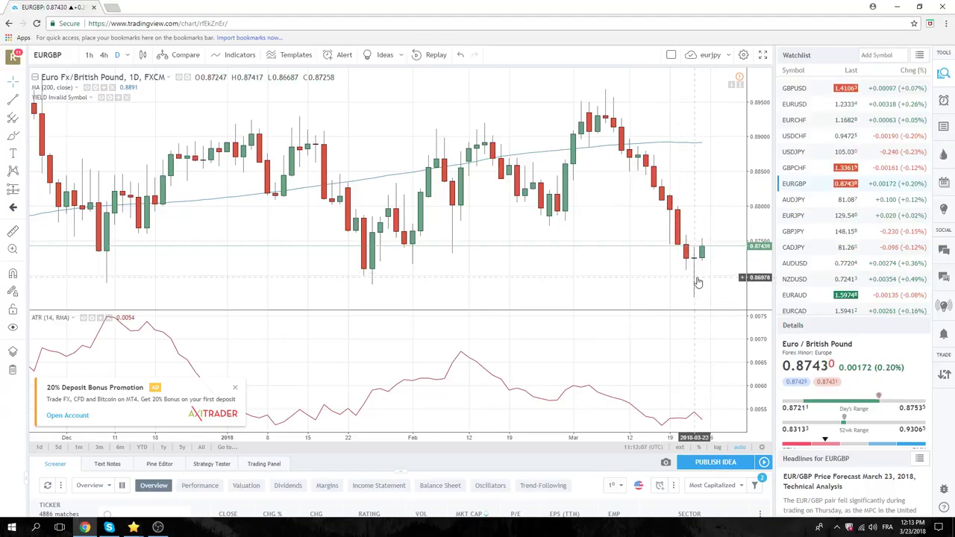
Step: Load the GBPUSD daily chart with its 200 MA, trendline and ATR (14)
{"action": "left_click", "coordinate": [792, 89]}
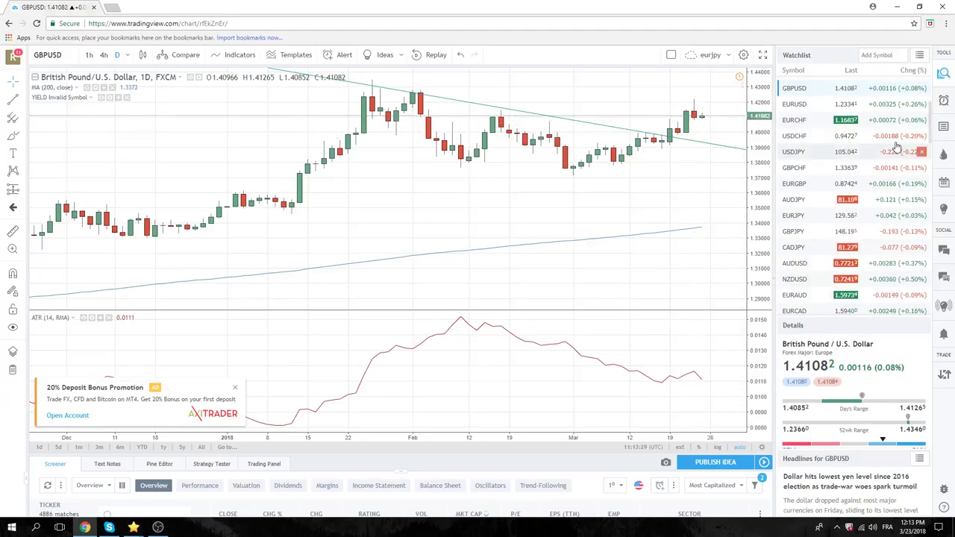
Step: Load the ES1! S&P 500 E-mini futures chart from the watchlist top, then enter 60
{"action": "scroll", "coordinate": [823, 185], "scroll_direction": "up", "scroll_amount": 4}
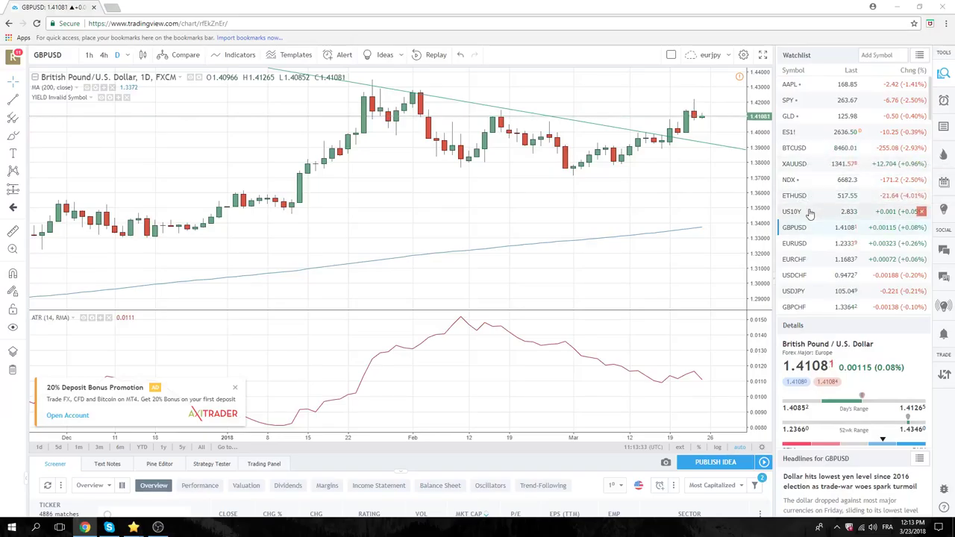
{"action": "left_click", "coordinate": [806, 135]}
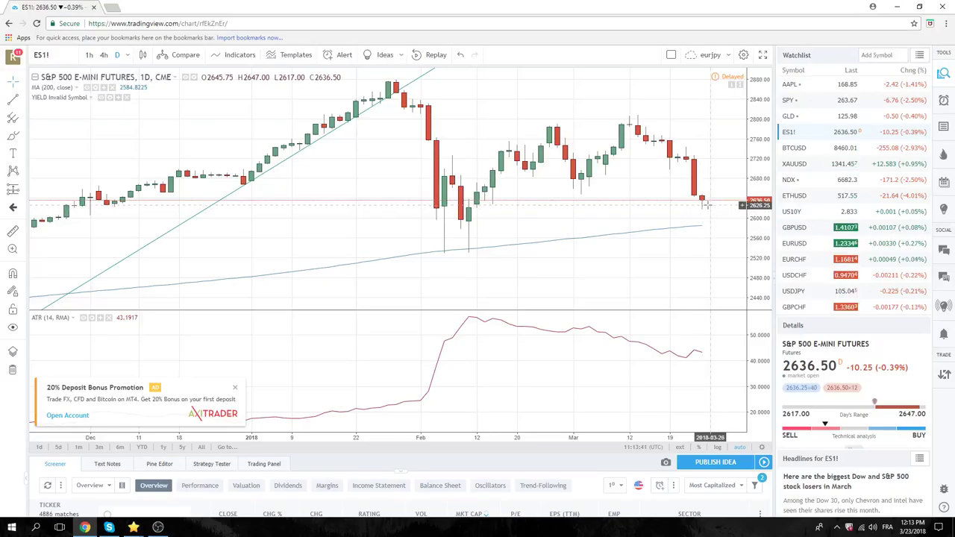
{"action": "type", "text": "60"}
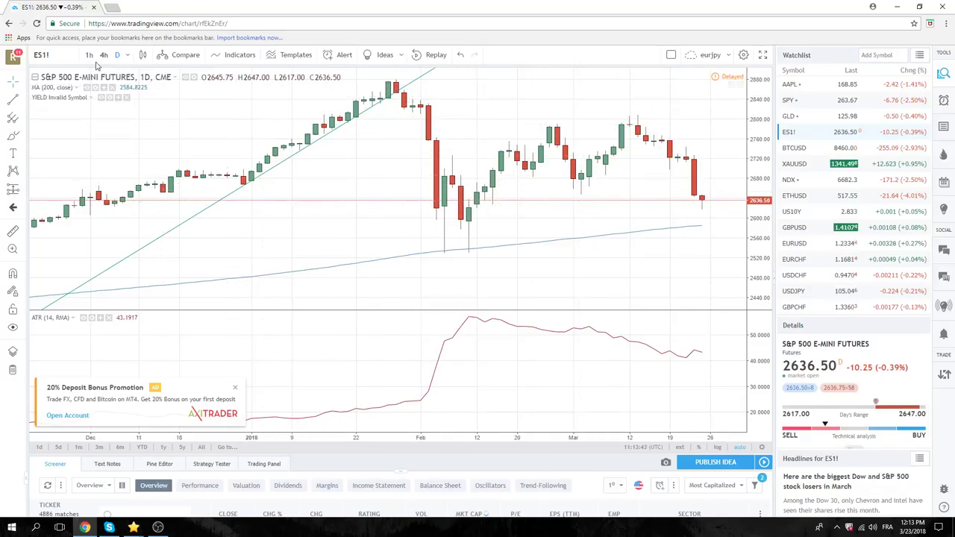
{"action": "key", "text": "Return"}
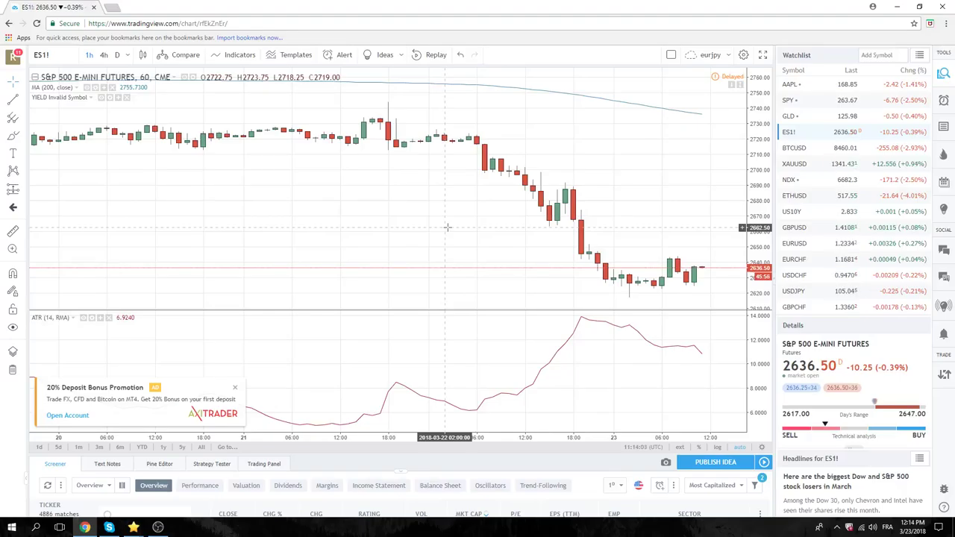
{"action": "left_click", "coordinate": [118, 56]}
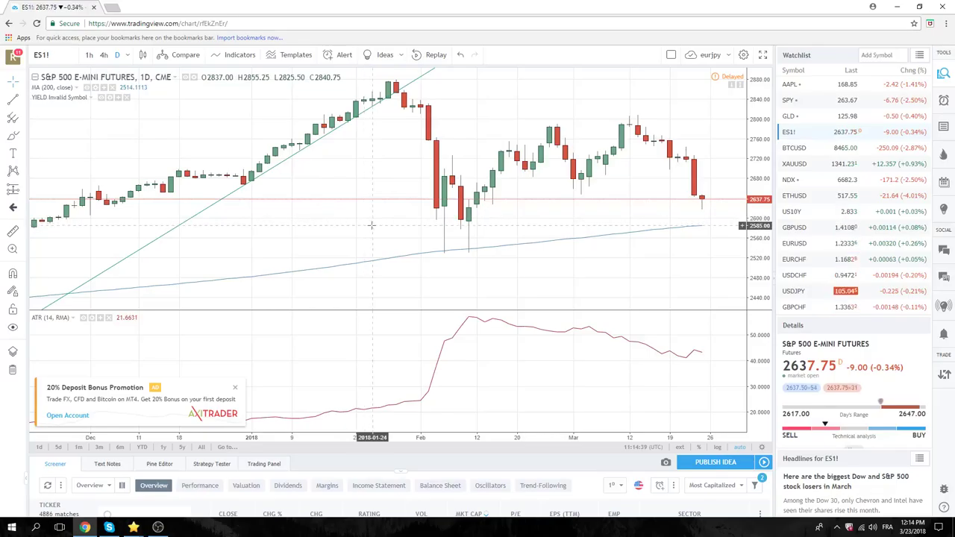
Step: Zoom the ES1! daily chart out, in and out again to frame April 2017–March 2018
{"action": "scroll", "coordinate": [355, 222], "scroll_direction": "down", "scroll_amount": 3}
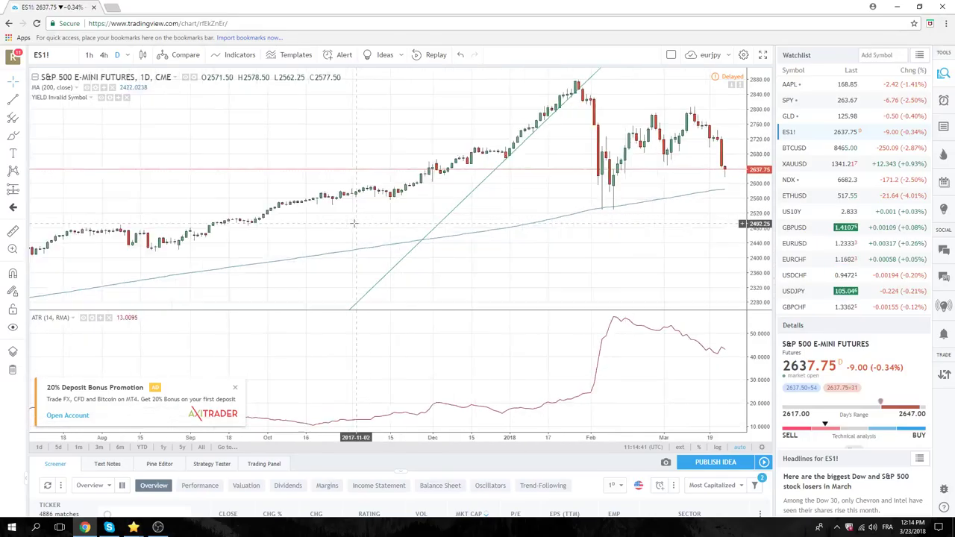
{"action": "scroll", "coordinate": [354, 222], "scroll_direction": "down", "scroll_amount": 3}
{"action": "scroll", "coordinate": [355, 223], "scroll_direction": "down", "scroll_amount": 3}
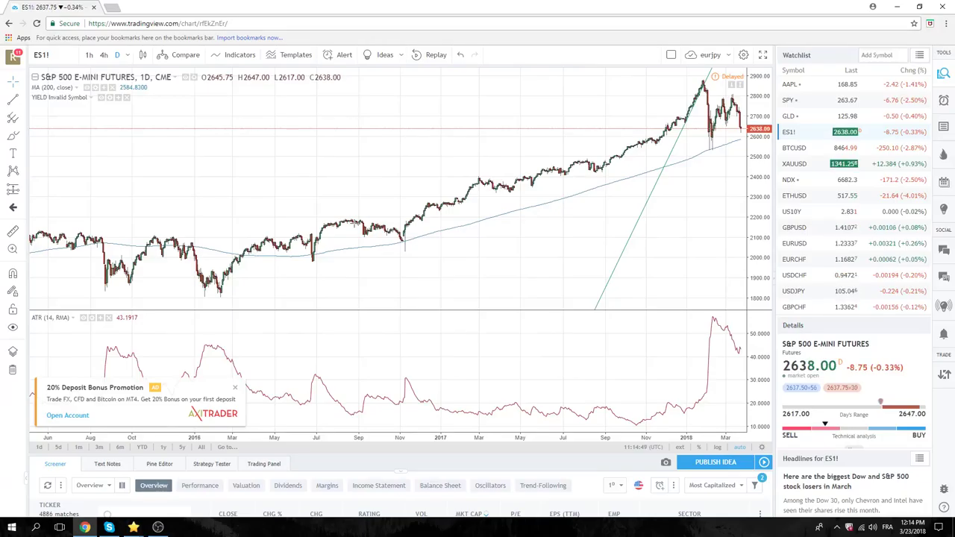
{"action": "scroll", "coordinate": [639, 178], "scroll_direction": "up", "scroll_amount": 3}
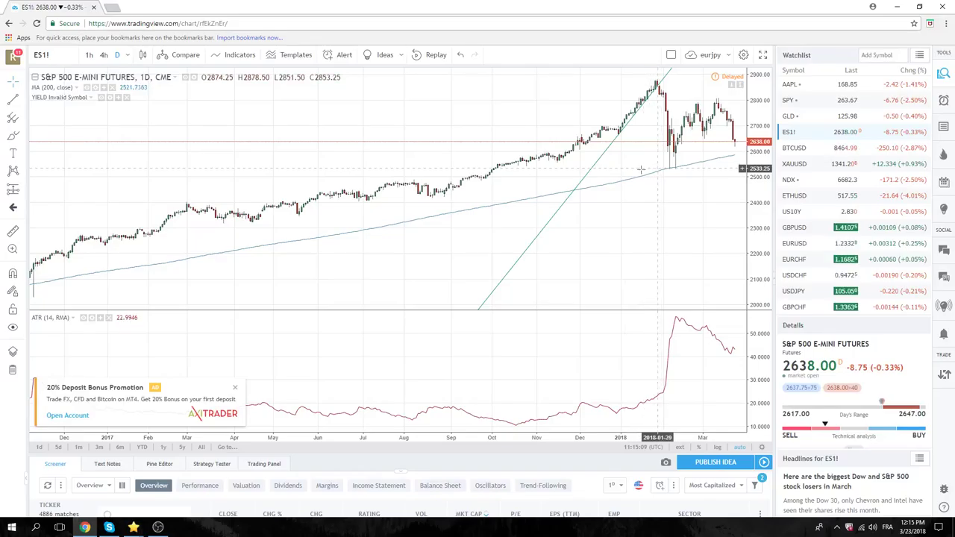
{"action": "scroll", "coordinate": [465, 159], "scroll_direction": "down", "scroll_amount": 1}
{"action": "scroll", "coordinate": [466, 164], "scroll_direction": "up", "scroll_amount": 3}
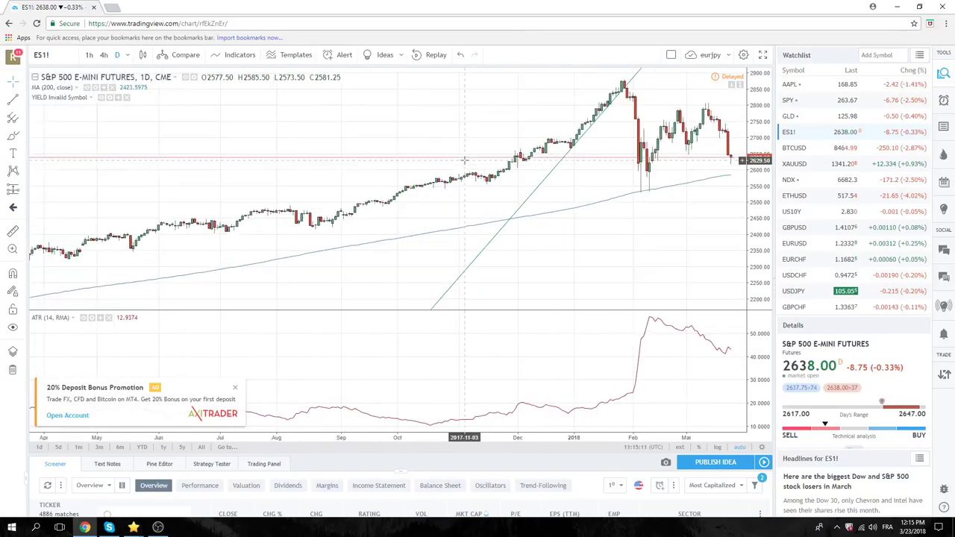